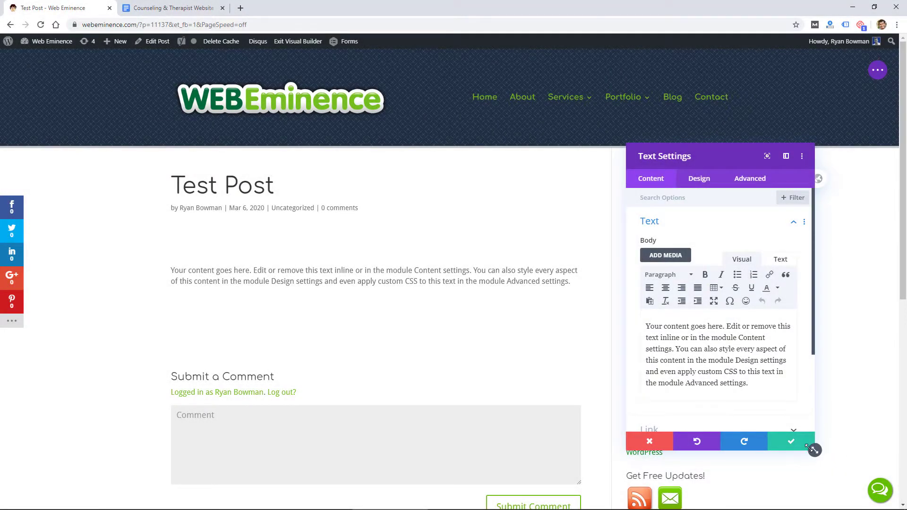
Enlarge the settings panel and view the first paragraph block as HTML via Edit as HTML
left_click_drag(814, 455, 861, 486)
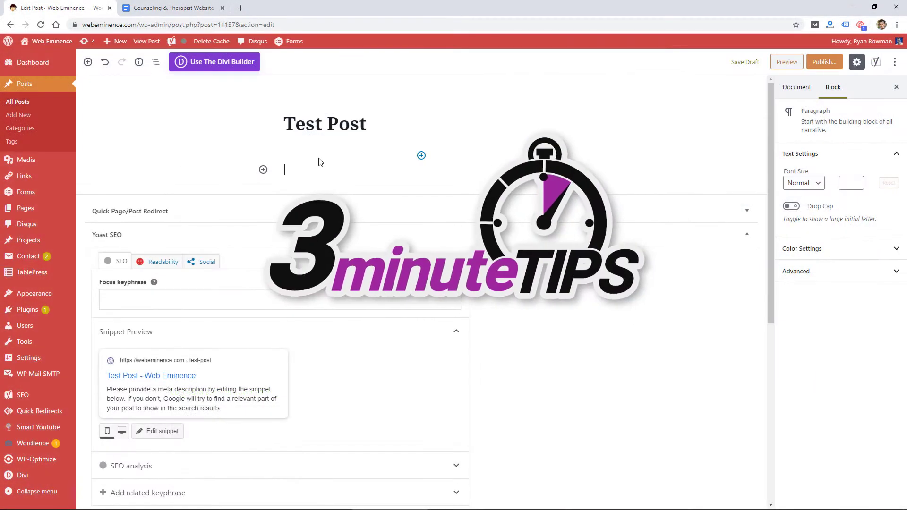
scroll(431, 170, "up", 10)
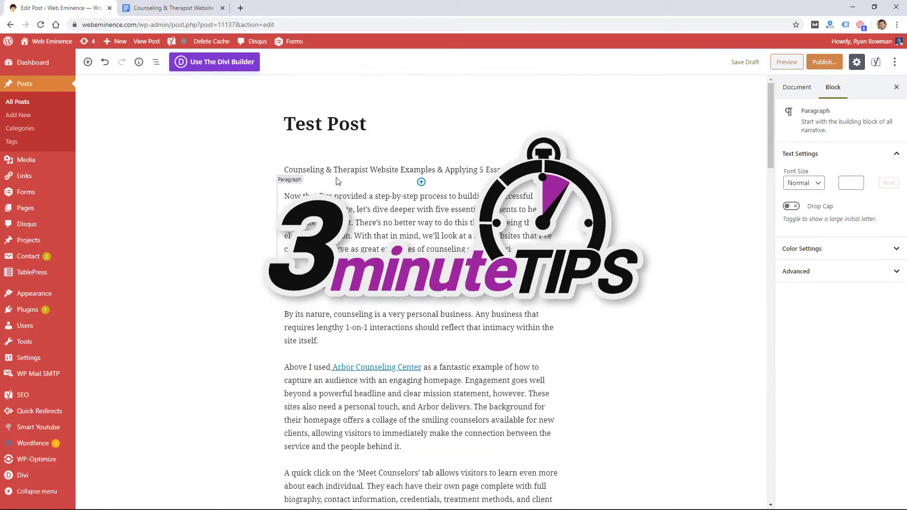
left_click(371, 170)
left_click(398, 148)
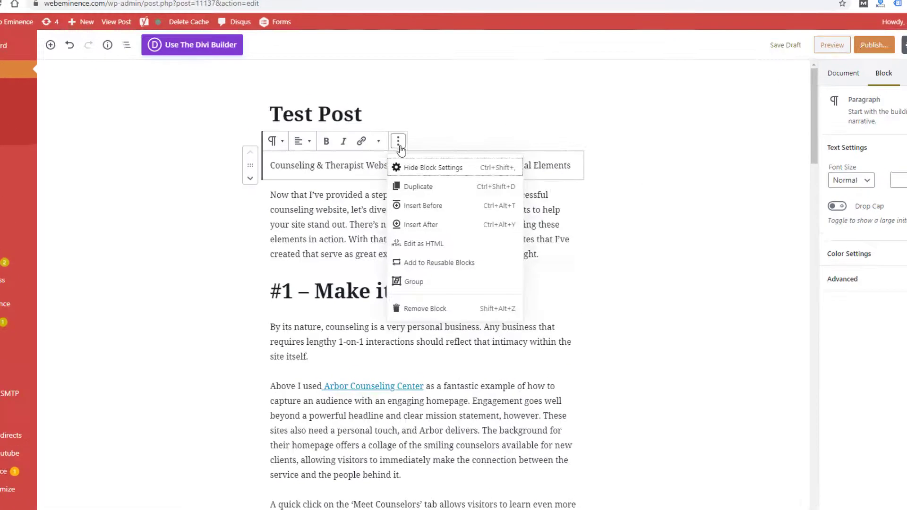
left_click(487, 280)
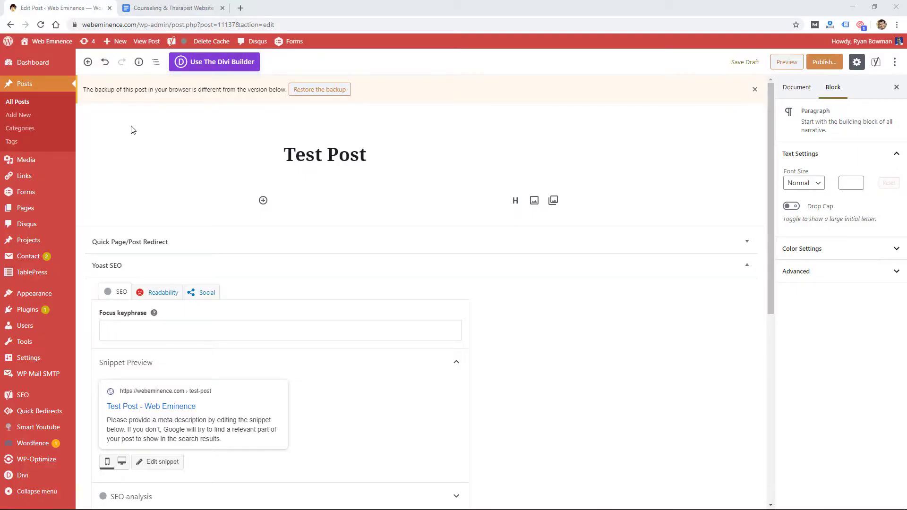
Select the Google Docs blog post from its title to the document's end
left_click(173, 7)
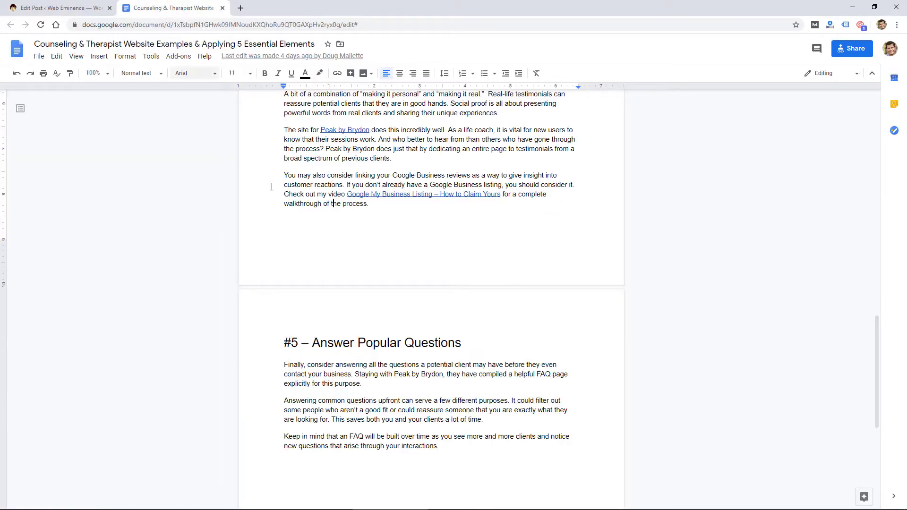
scroll(850, 284, "up", 3)
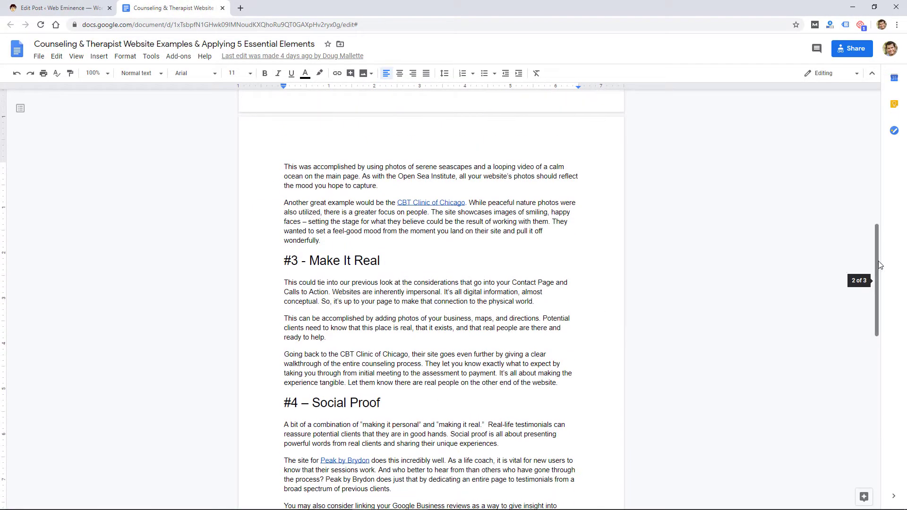
left_click_drag(879, 261, 876, 121)
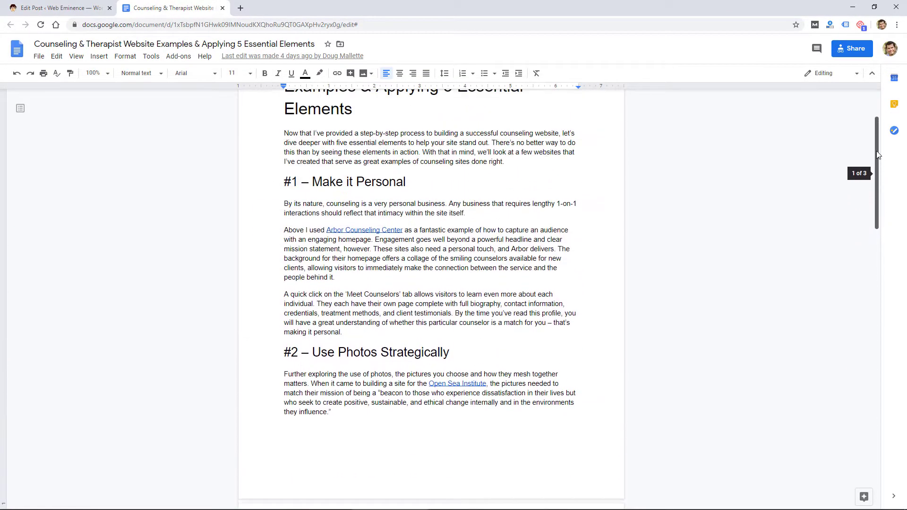
left_click_drag(282, 153, 606, 507)
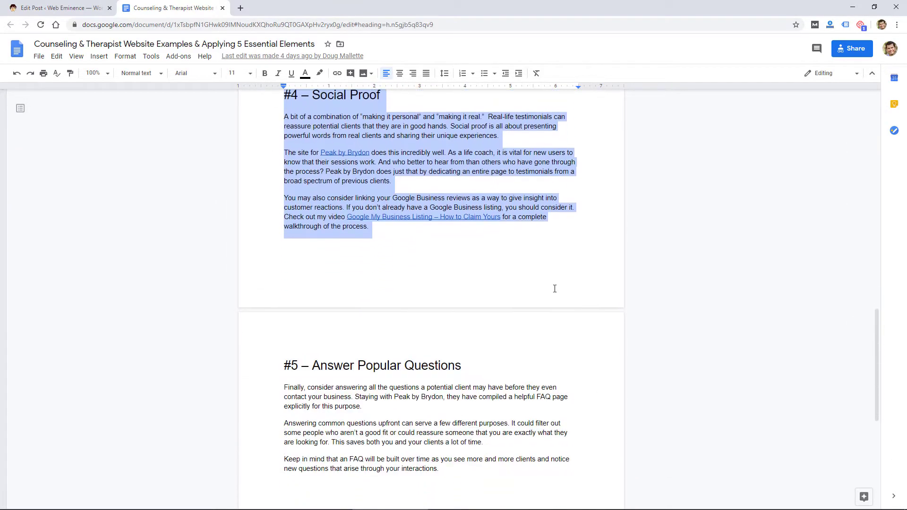
left_click_drag(556, 473, 550, 471)
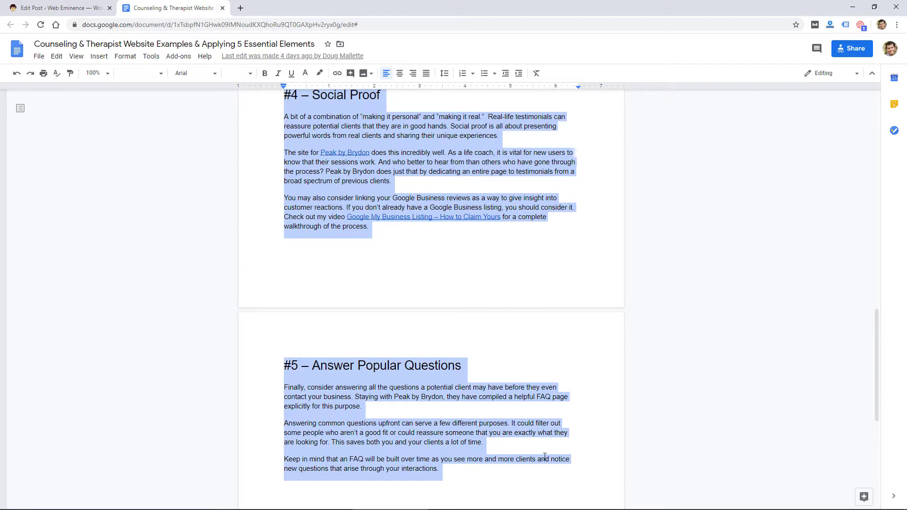
left_click(57, 8)
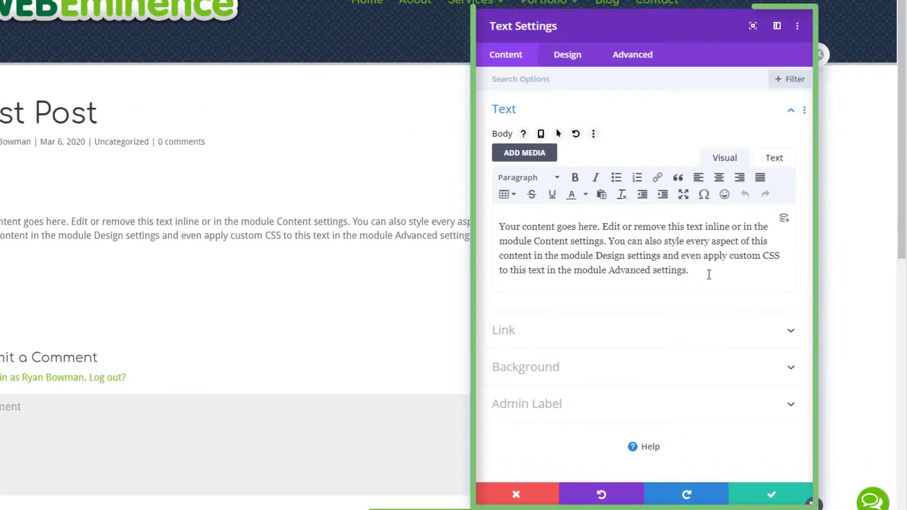
Paste the blog post over the placeholder and highlight a span tag in the HTML view
left_click_drag(709, 275, 488, 228)
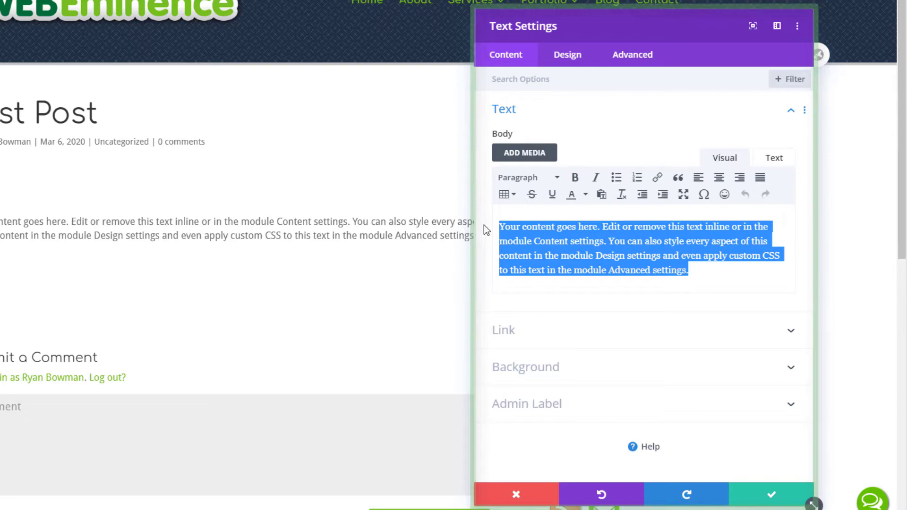
key("ctrl+v")
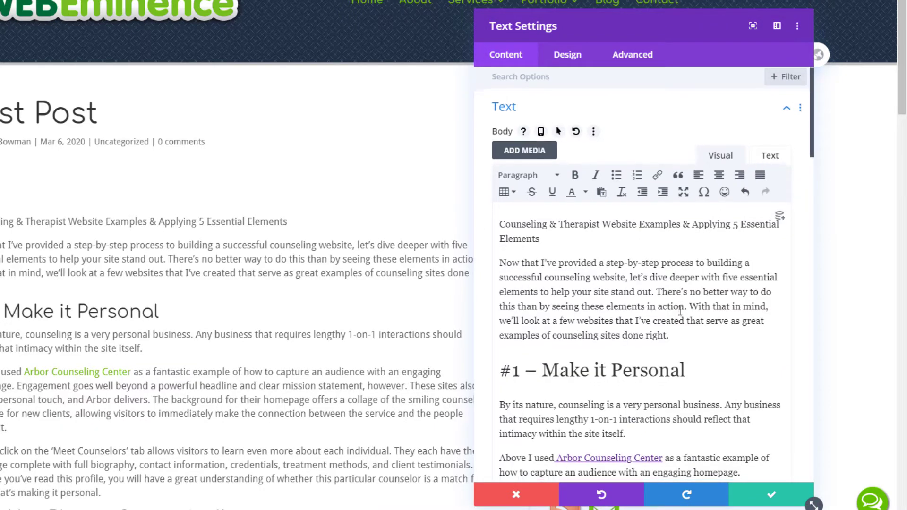
scroll(666, 298, "down", 5)
scroll(652, 206, "up", 8)
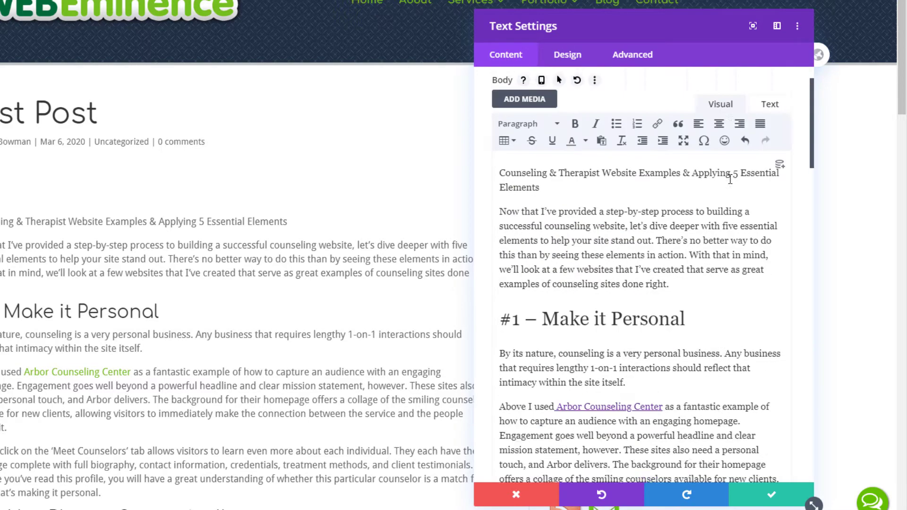
left_click(770, 157)
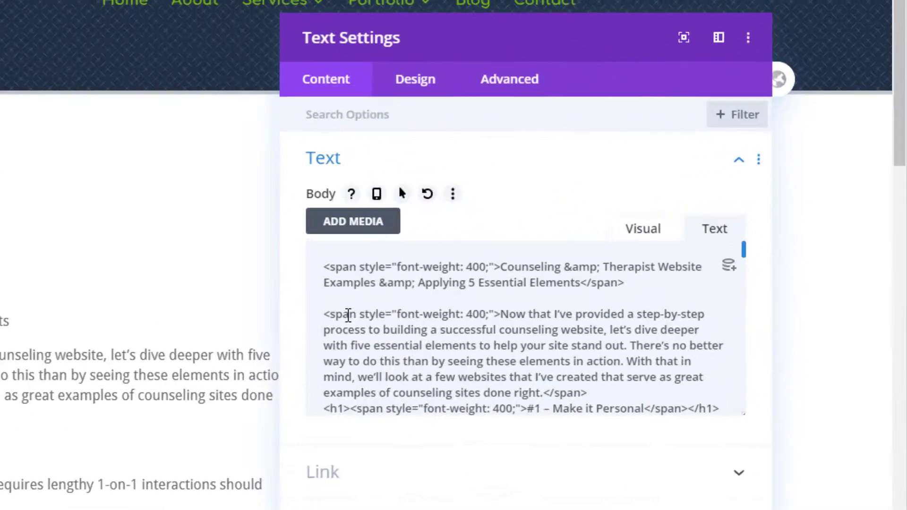
left_click_drag(258, 350, 448, 349)
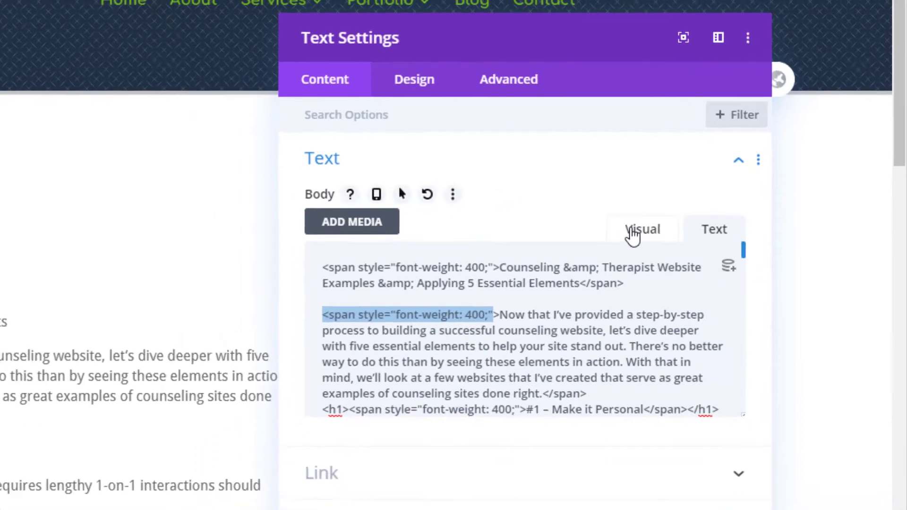
In the visual view, add and remove a blank paragraph after the intro, then reopen the HTML source
left_click(644, 229)
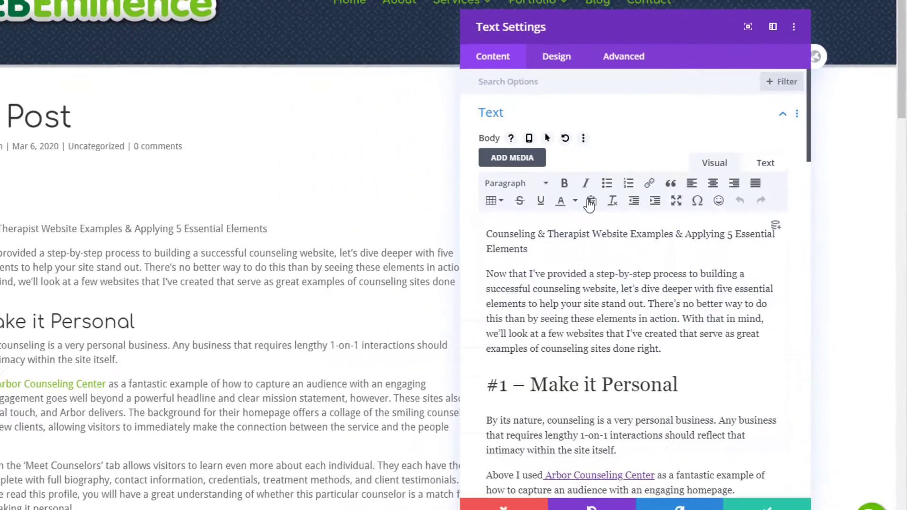
left_click(672, 340)
key("Return")
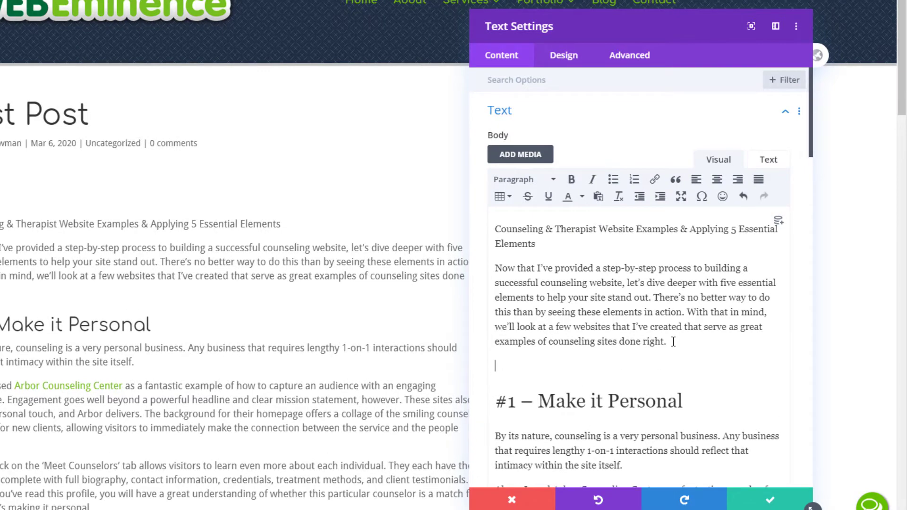
key("BackSpace")
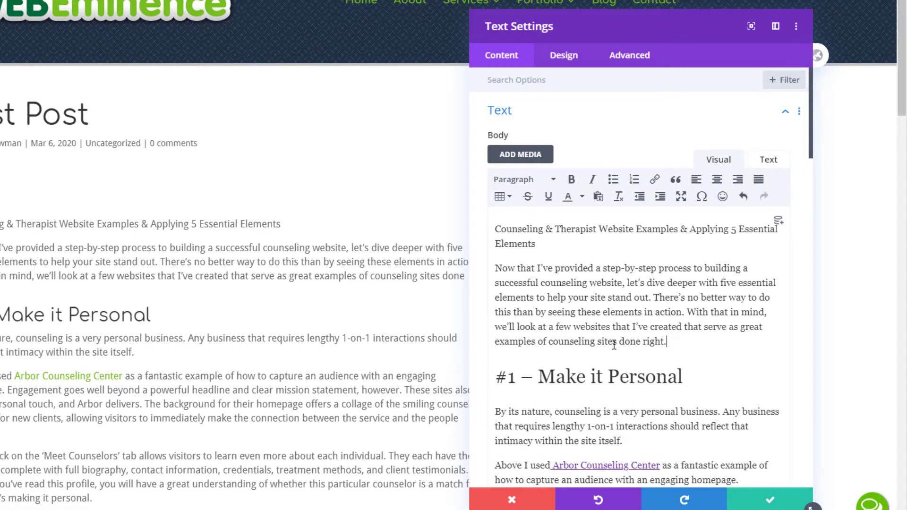
scroll(613, 344, "down", 2)
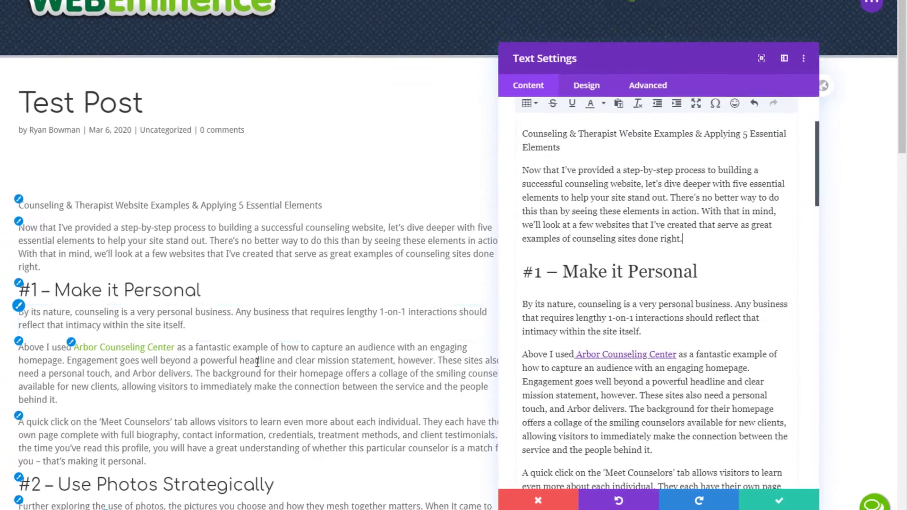
scroll(259, 362, "down", 4)
scroll(258, 362, "down", 3)
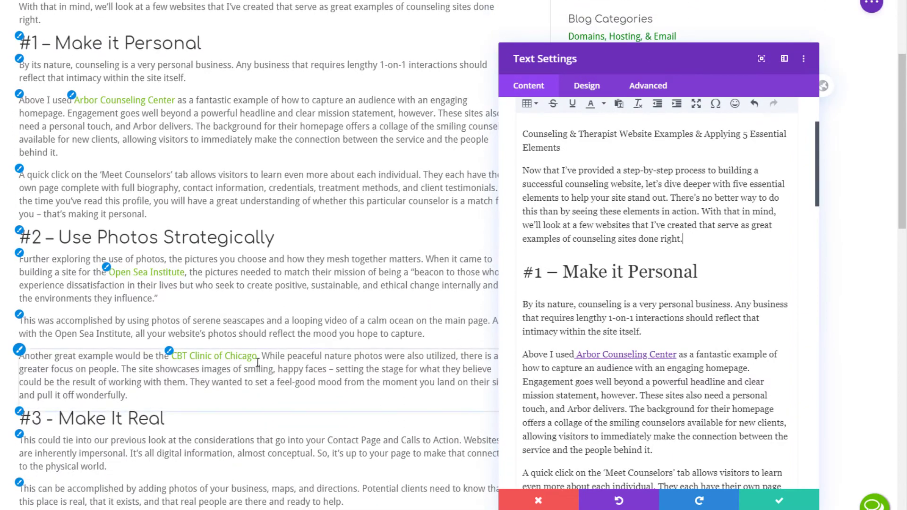
scroll(258, 362, "up", 3)
scroll(258, 362, "up", 4)
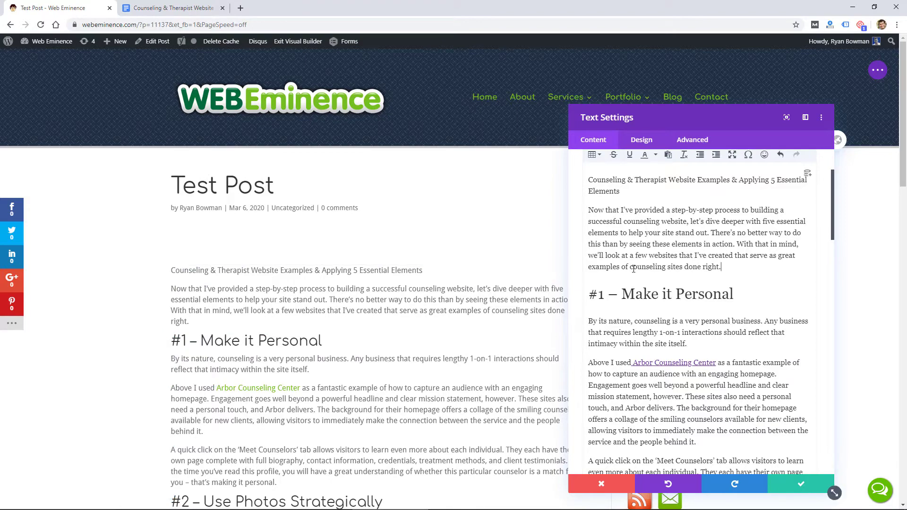
scroll(708, 213, "up", 3)
scroll(709, 213, "up", 3)
left_click(799, 221)
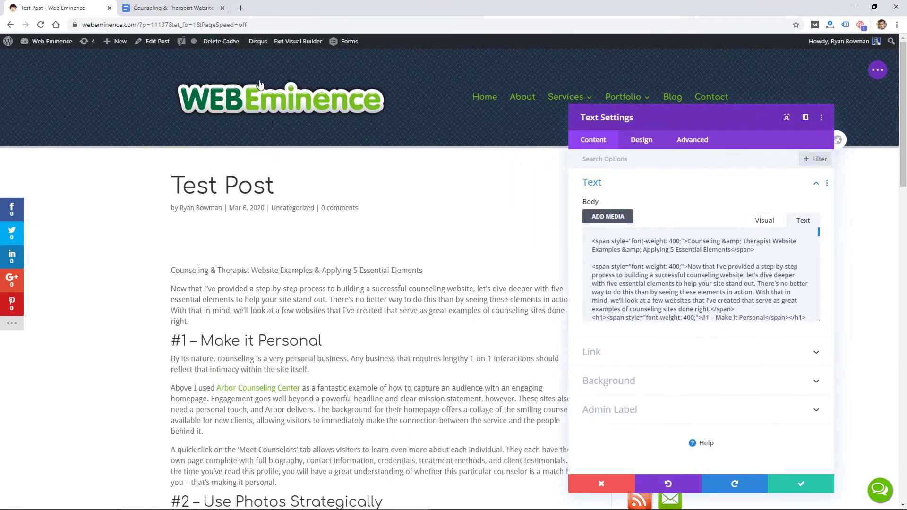
Discard the builder changes and paste the blog post into the empty Gutenberg paragraph
left_click(298, 41)
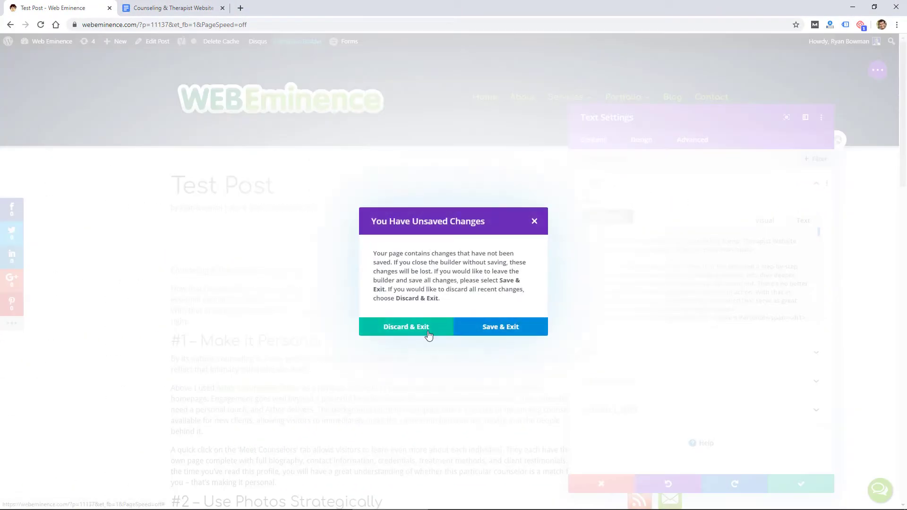
left_click(407, 326)
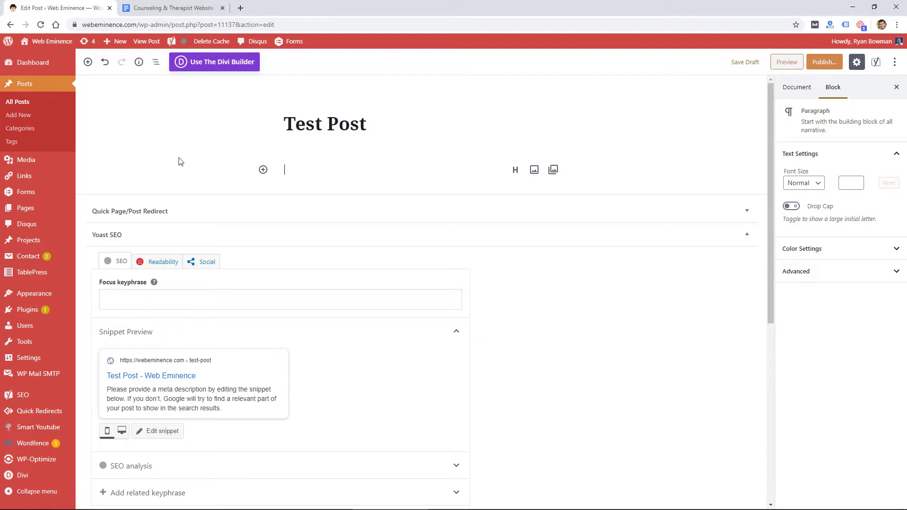
key("ctrl+v")
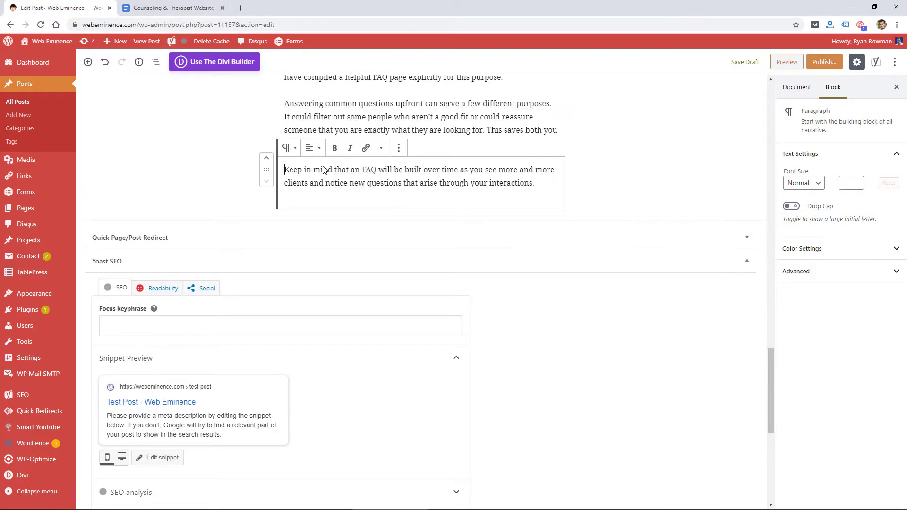
scroll(323, 170, "up", 5)
scroll(322, 170, "up", 5)
scroll(435, 175, "up", 5)
scroll(435, 175, "up", 8)
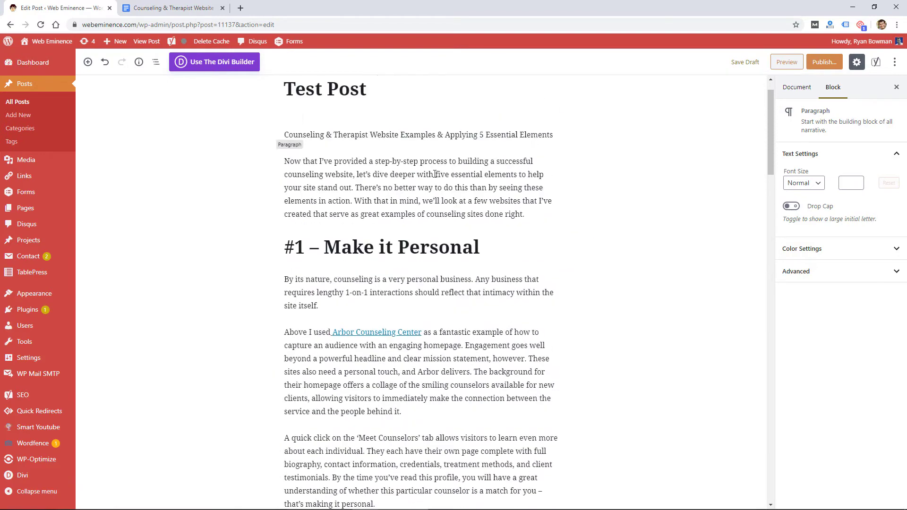
Show the title paragraph block as HTML, then deselect the block
left_click(366, 148)
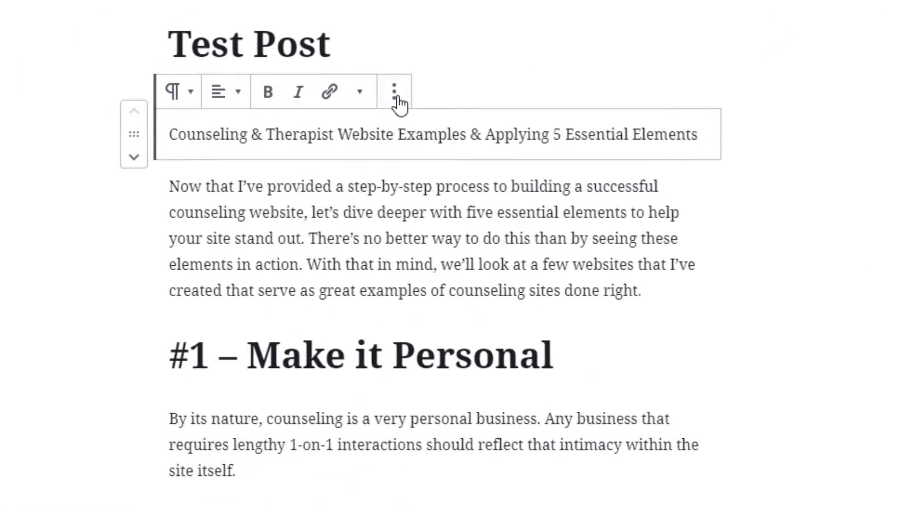
left_click(398, 139)
left_click(487, 280)
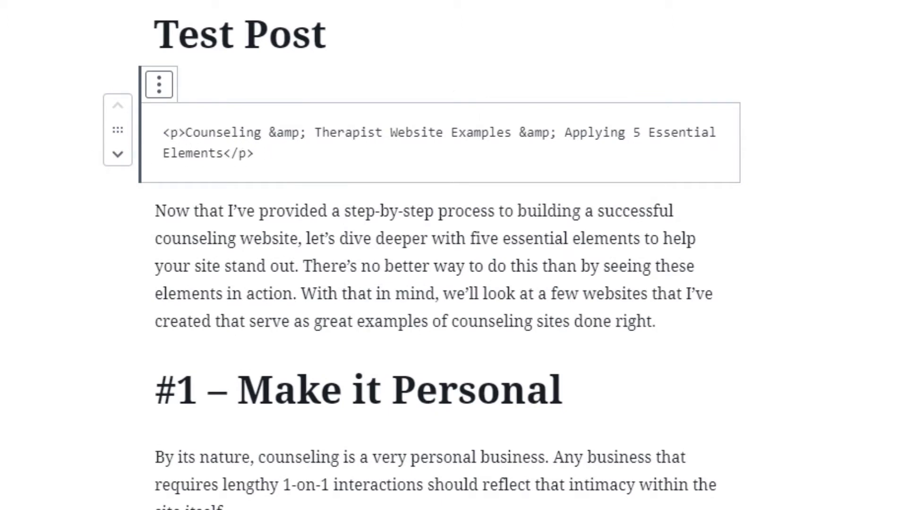
left_click(104, 247)
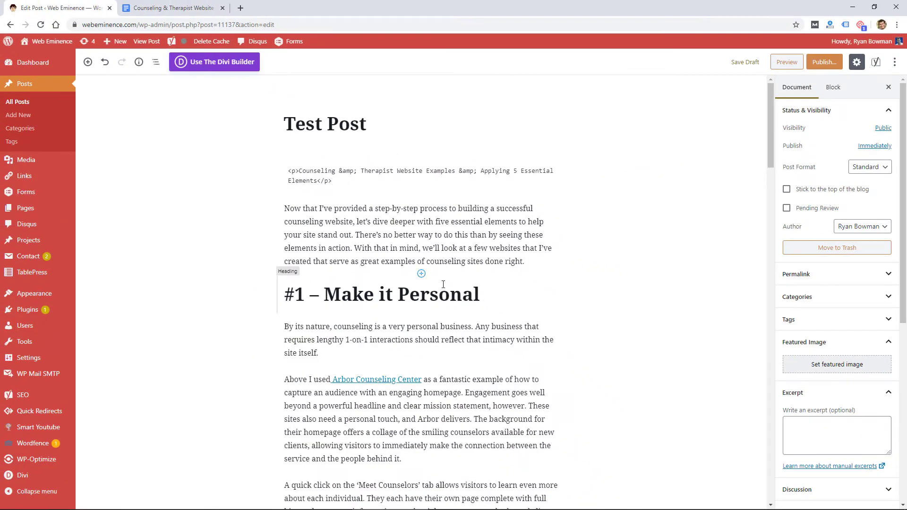
scroll(443, 285, "down", 4)
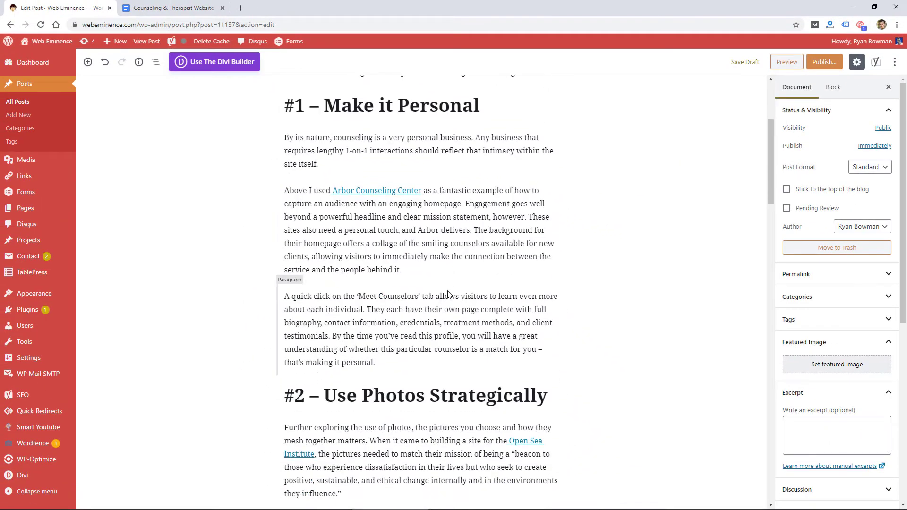
scroll(442, 286, "up", 4)
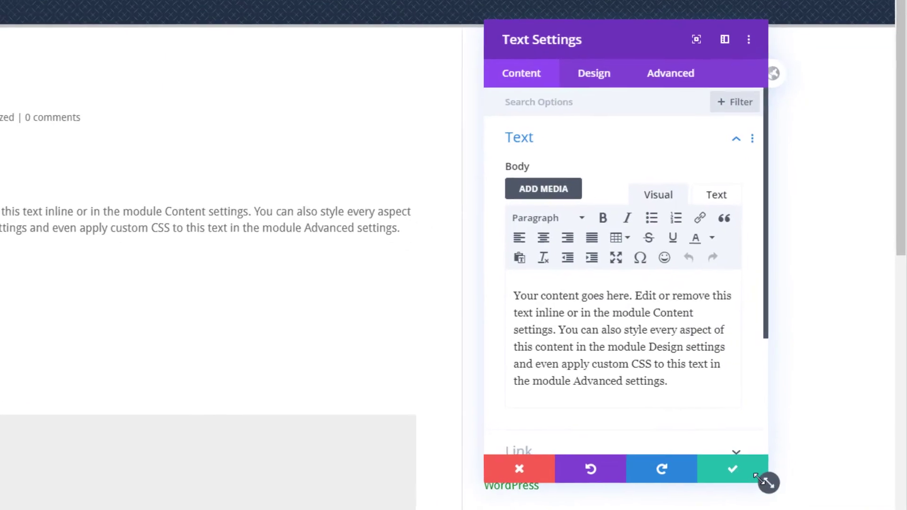
Drag the Text Settings panel's corner wider, then return to the Google Docs tab
left_click_drag(765, 482, 836, 503)
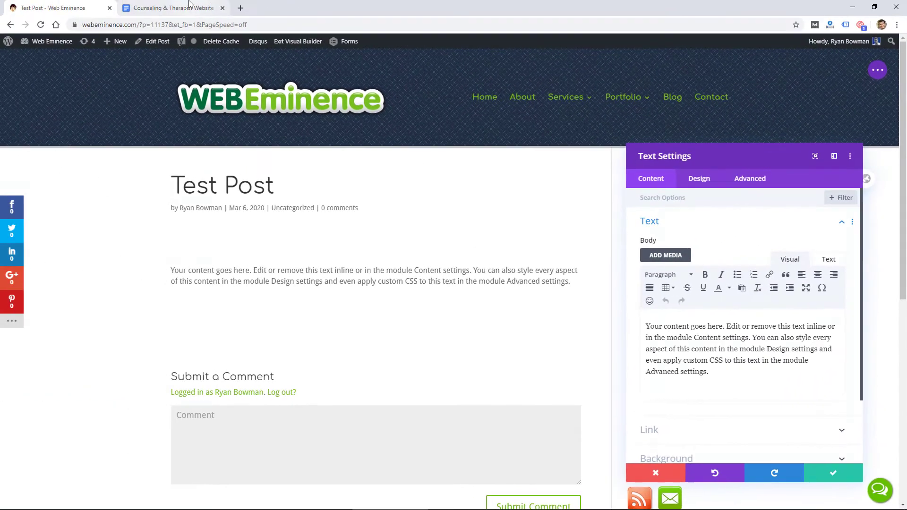
left_click(173, 8)
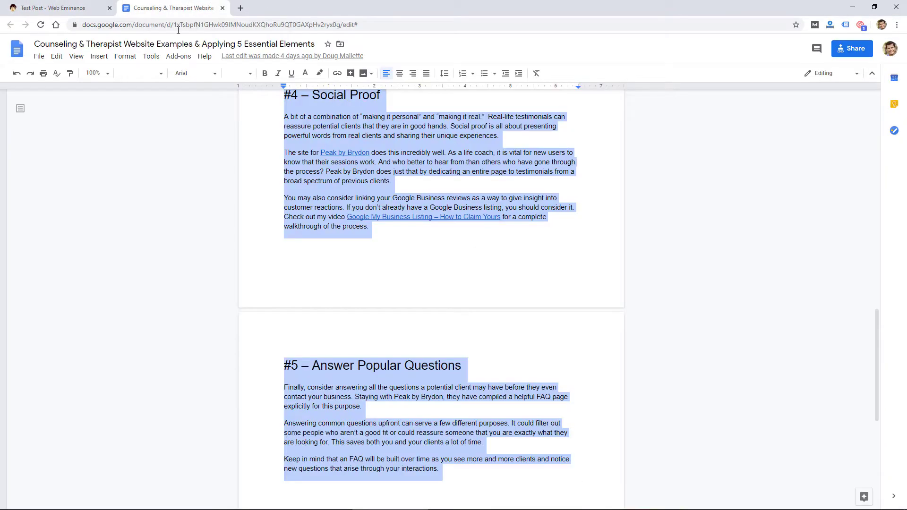
Download the post as Rich Text Format (.rtf) and open the downloaded file
left_click(39, 56)
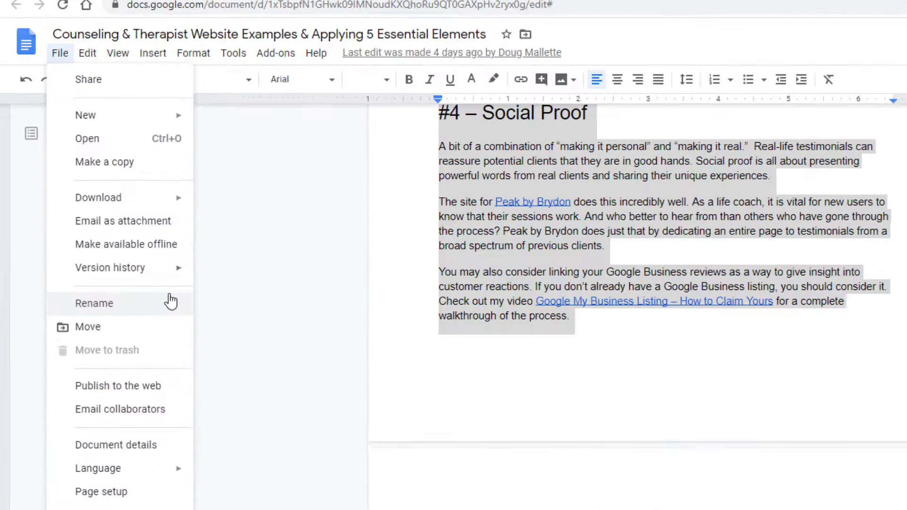
mouse_move(133, 246)
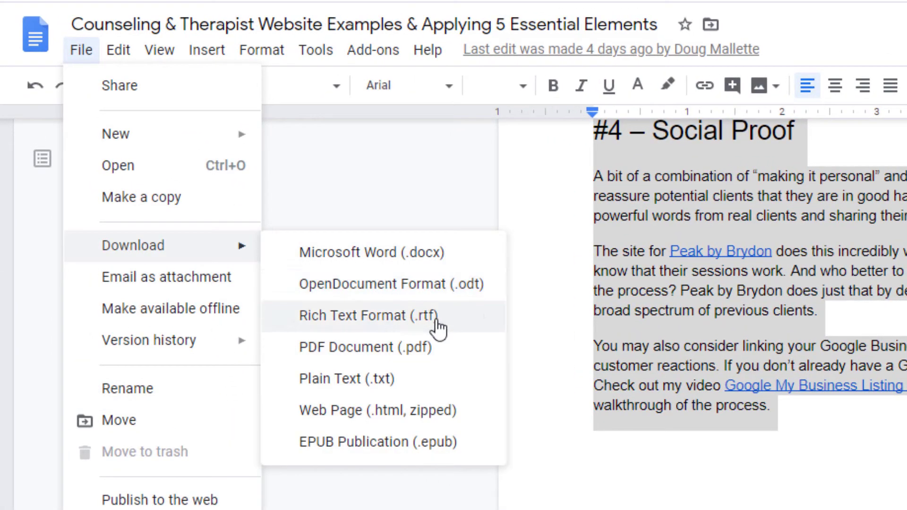
left_click(454, 319)
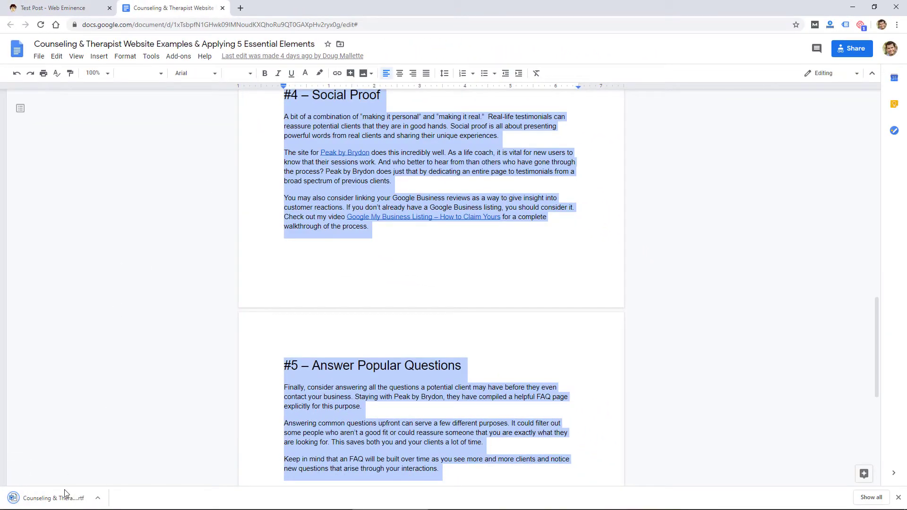
left_click(49, 498)
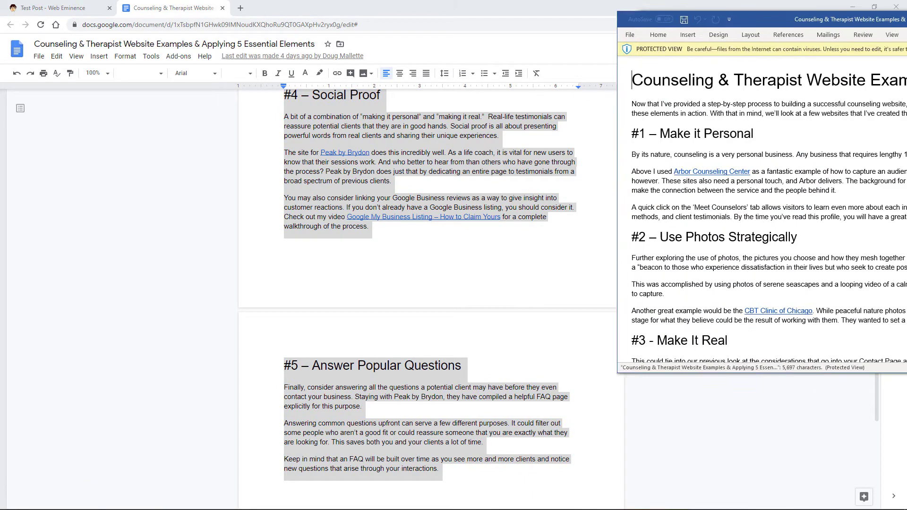
Centre the Word window and select all 822 words of the exported post
left_click_drag(815, 21, 567, 52)
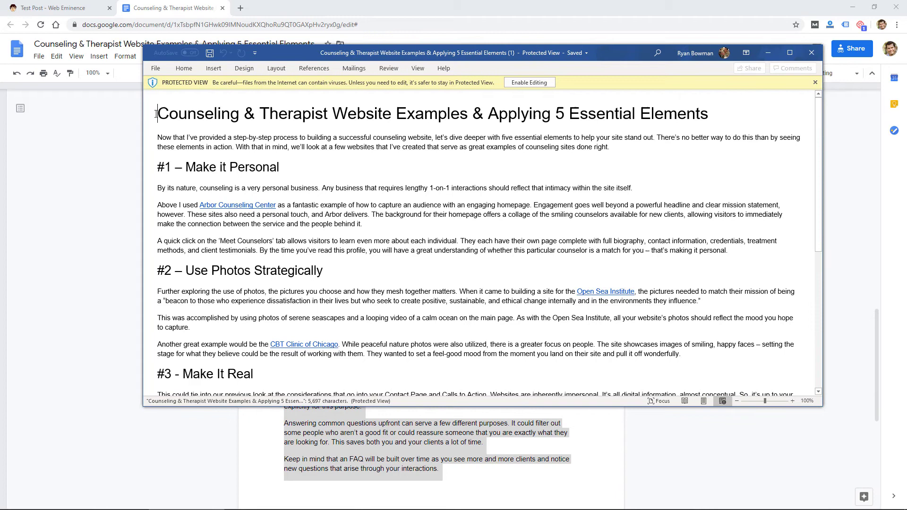
left_click_drag(156, 114, 204, 147)
key("ctrl+a")
key("ctrl+c")
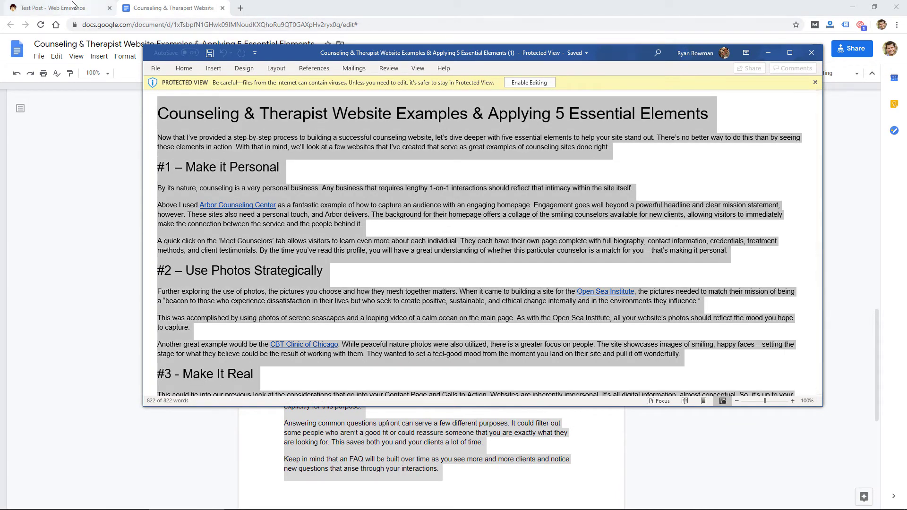
left_click(53, 8)
Replace the module's placeholder with the Word content and check it in the Text (HTML) tab
left_click(697, 386)
key("ctrl+a")
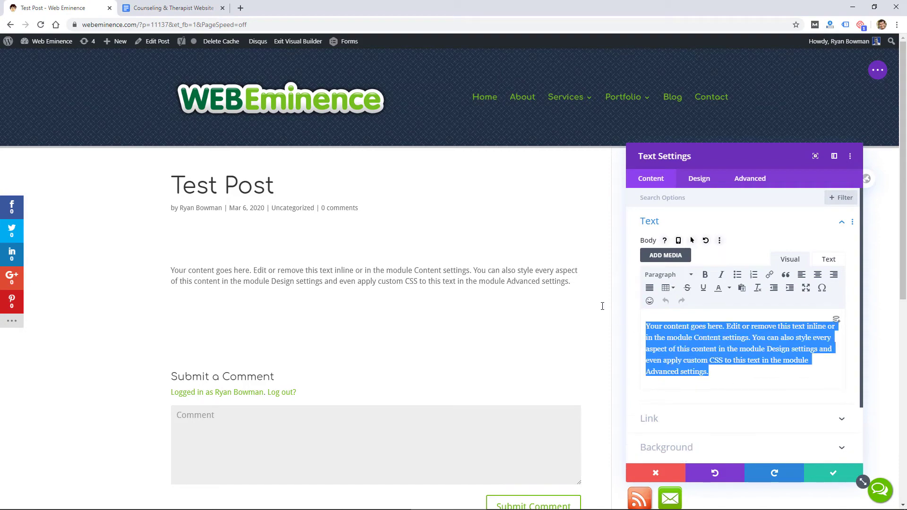
key("ctrl+v")
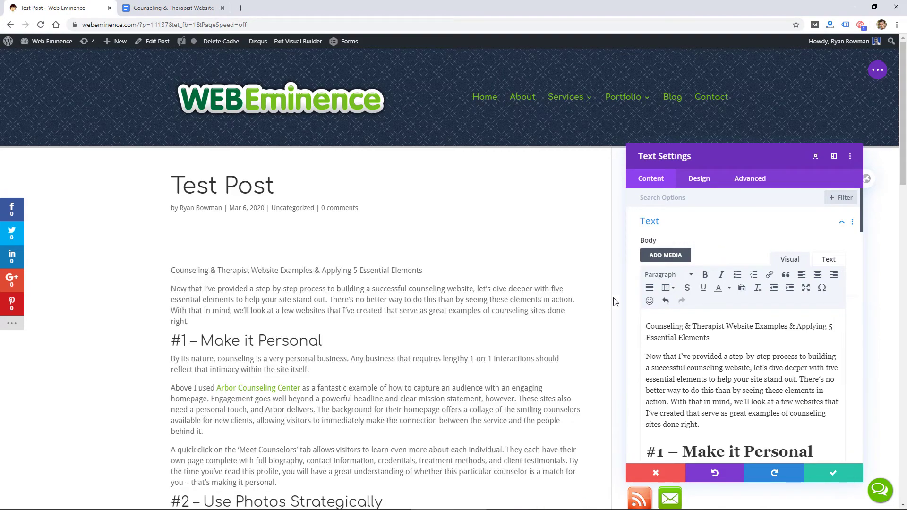
left_click(828, 260)
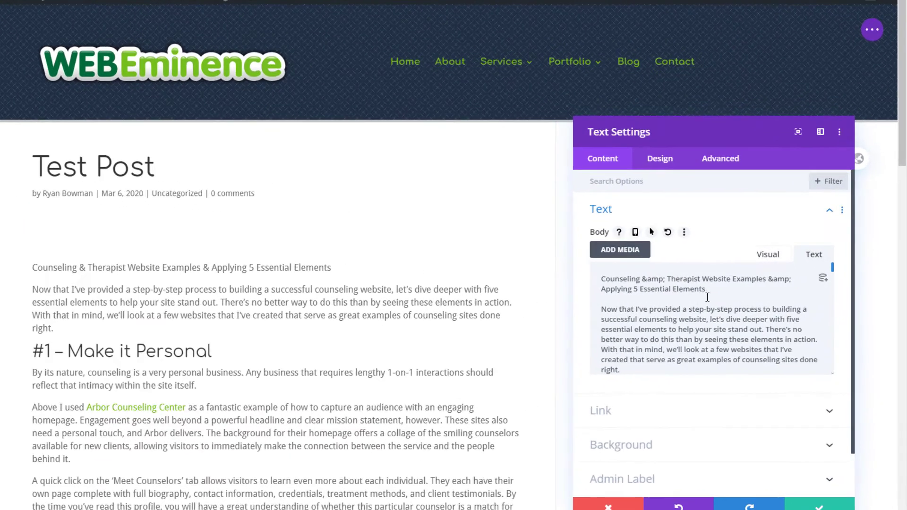
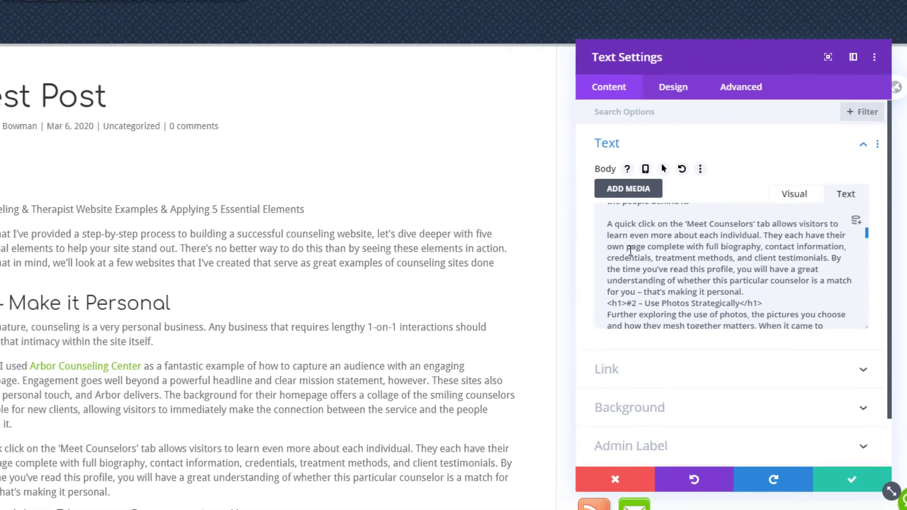
scroll(470, 347, "down", 3)
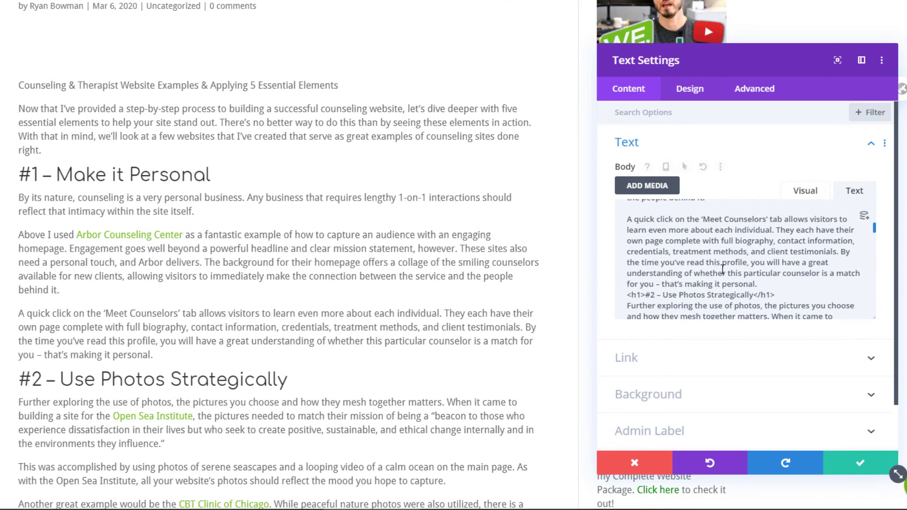
scroll(745, 269, "down", 3)
scroll(744, 269, "down", 3)
scroll(763, 244, "down", 3)
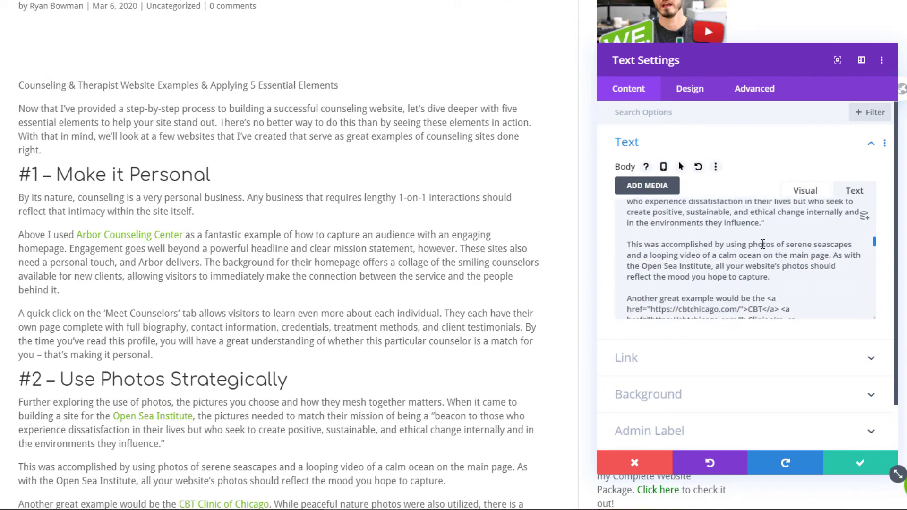
Show the article in the Visual tab and add a blank paragraph after "sites done right."
left_click(804, 190)
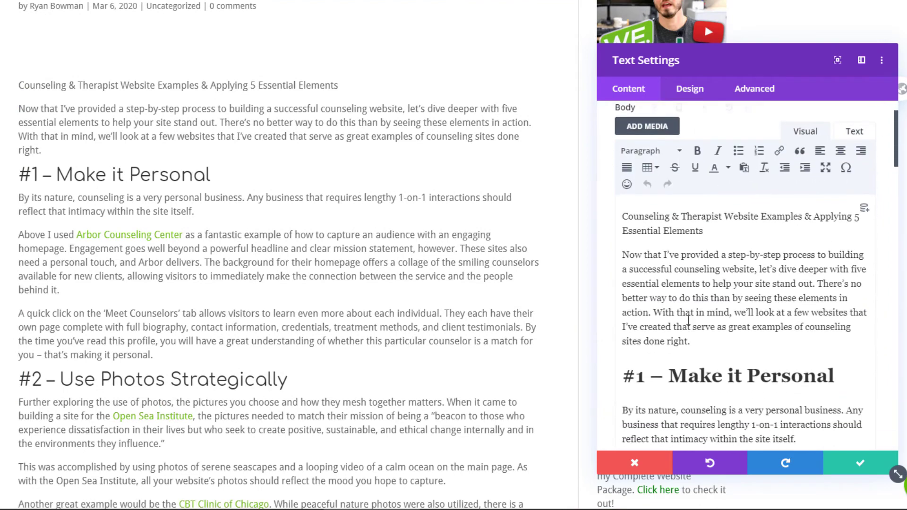
scroll(744, 283, "down", 5)
scroll(718, 312, "down", 5)
scroll(718, 312, "down", 4)
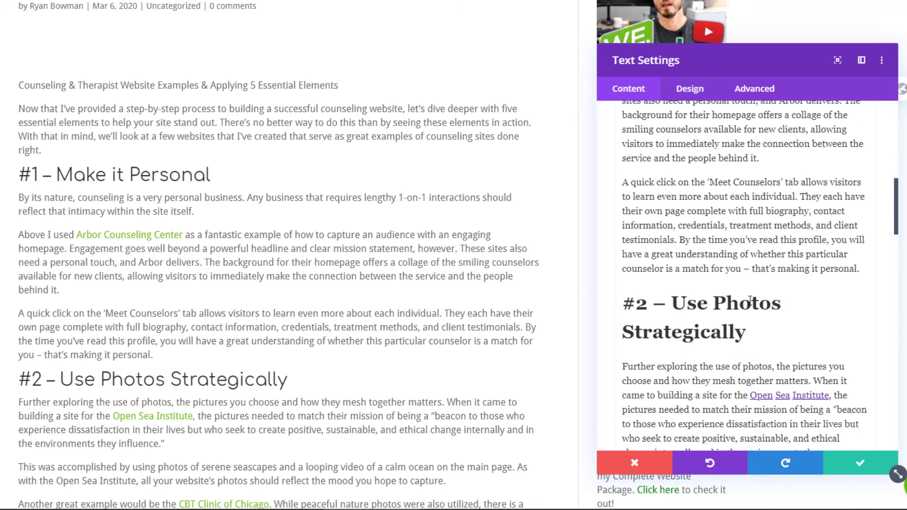
scroll(836, 266, "down", 4)
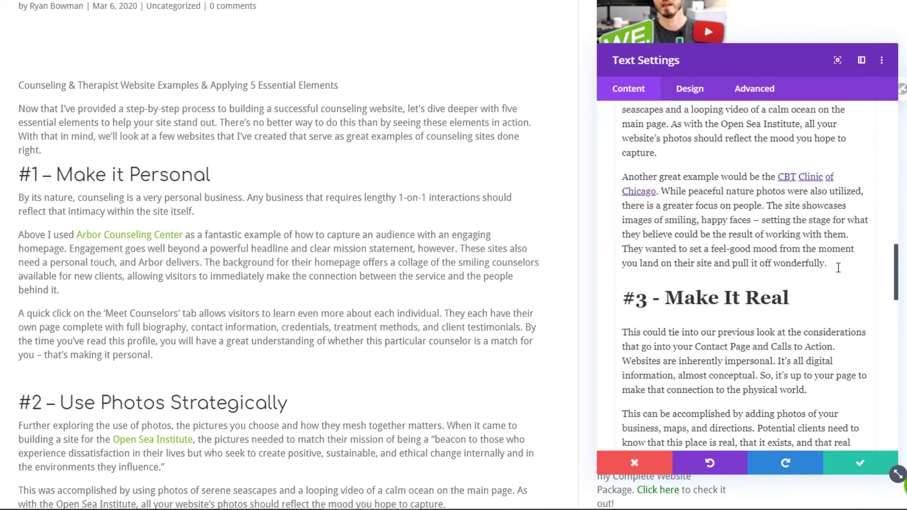
scroll(780, 269, "up", 8)
scroll(748, 248, "up", 5)
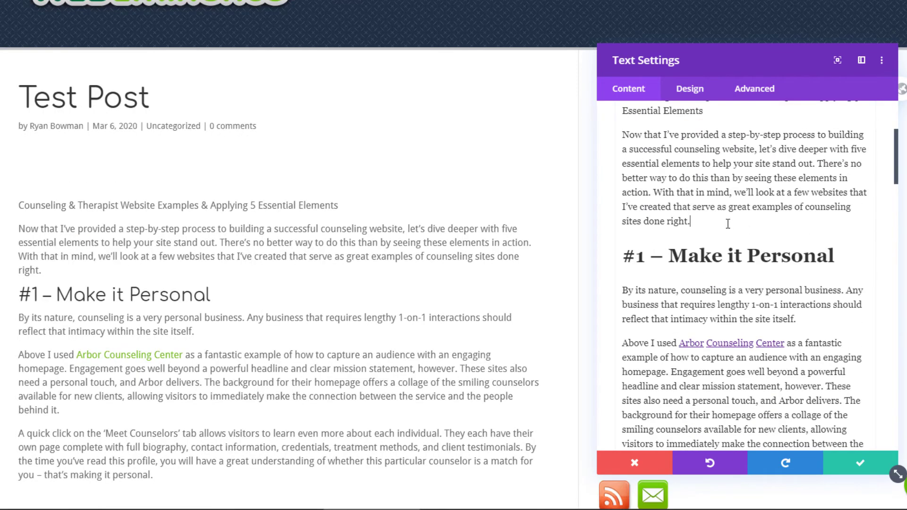
left_click(727, 224)
key("Return")
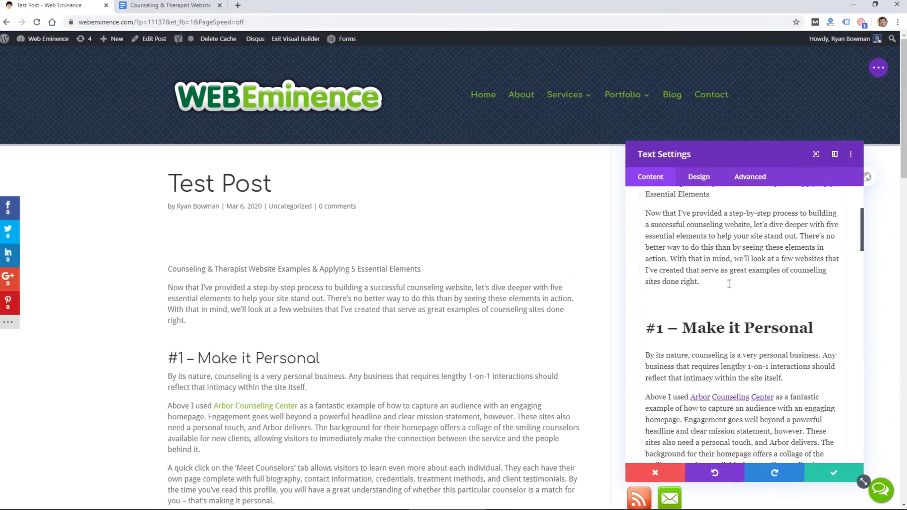